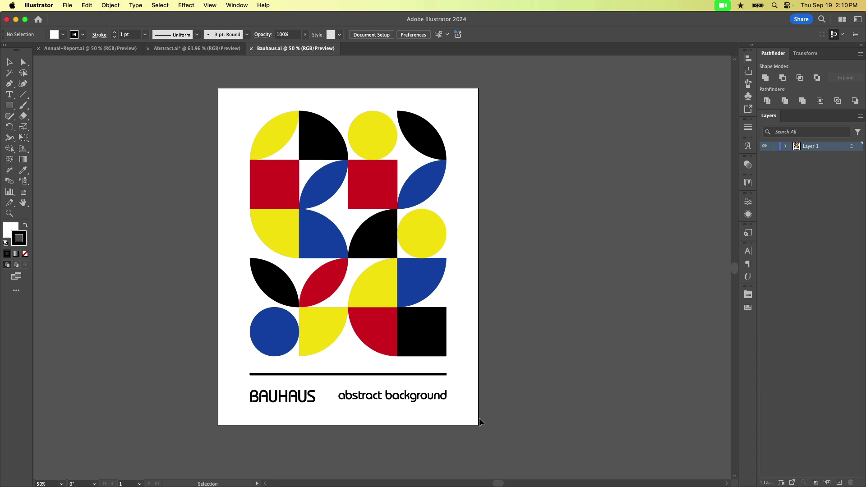
Bring the Abstract.ai poster to the front and pan to its top-left corner
click(180, 49)
scroll(517, 259, left, 3)
scroll(517, 258, up, 1)
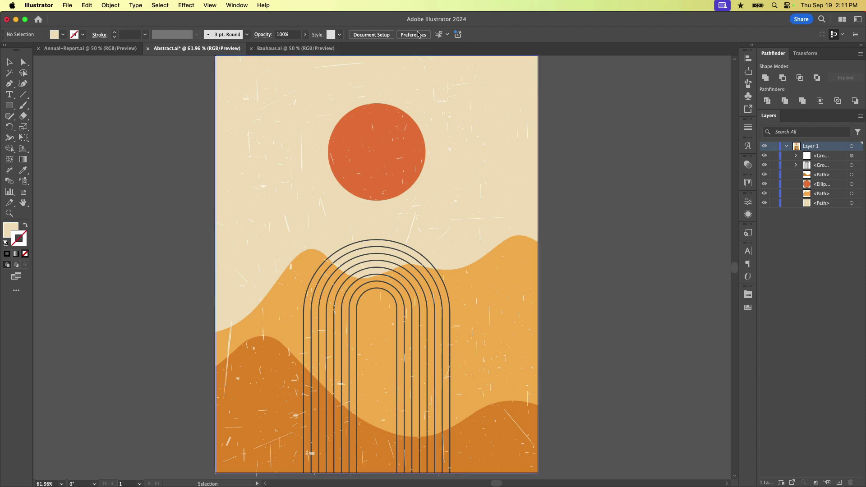
In Document Setup, set Top, Bottom, Left and Right bleed of Abstract.ai to 0.125 in
click(67, 5)
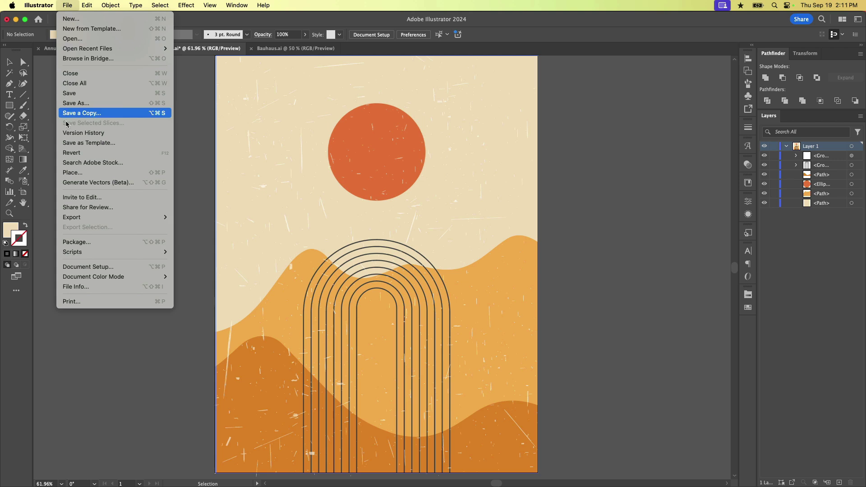
click(77, 268)
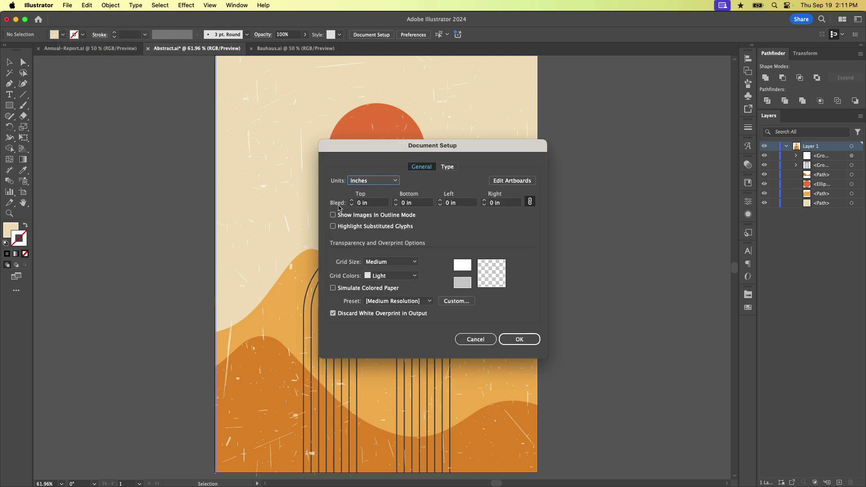
click(352, 200)
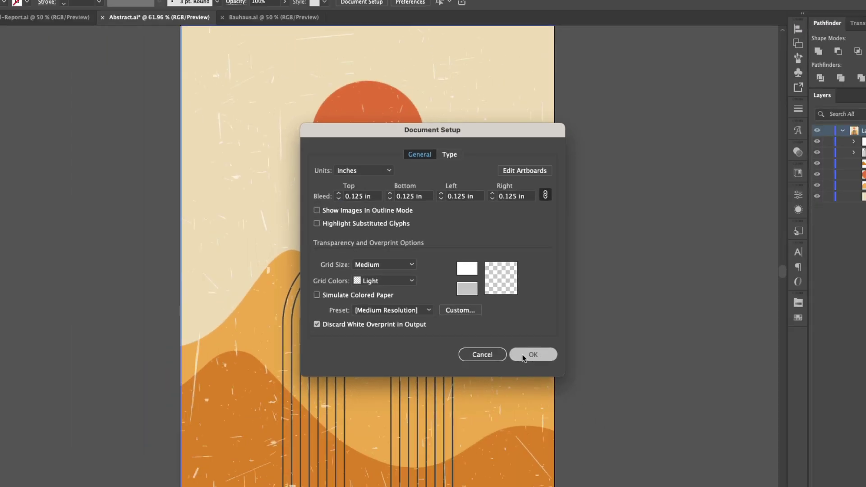
click(582, 415)
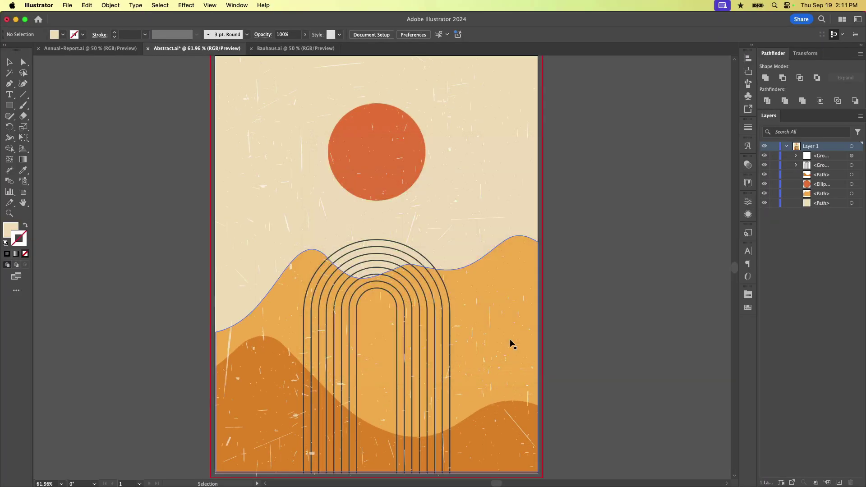
scroll(348, 212, up, 3)
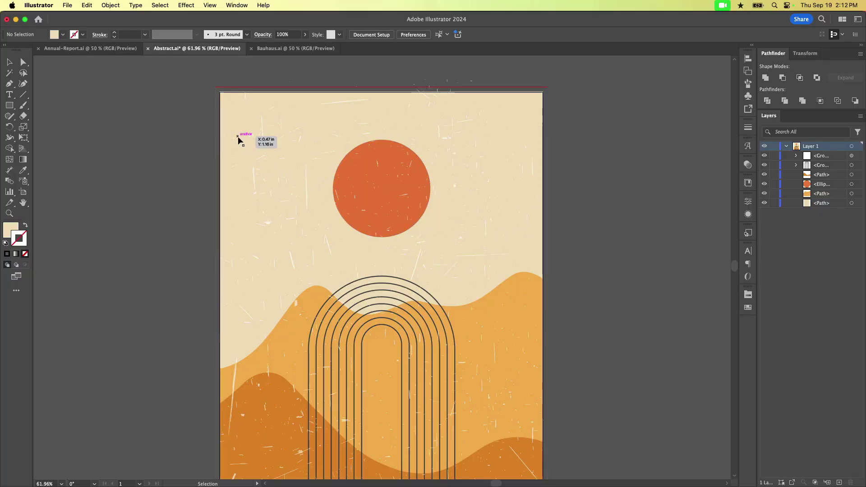
scroll(257, 302, up, 1)
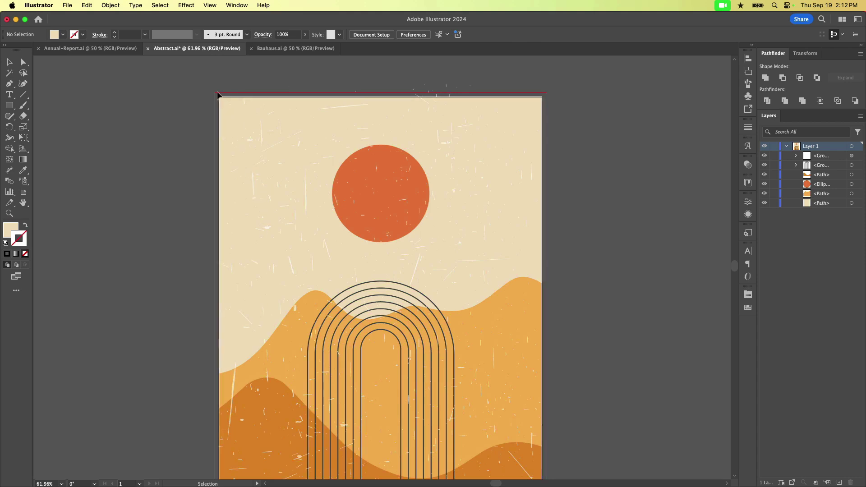
In isolation mode, stretch the cream background's top-left and bottom-right corners out to the bleed
double_click(232, 112)
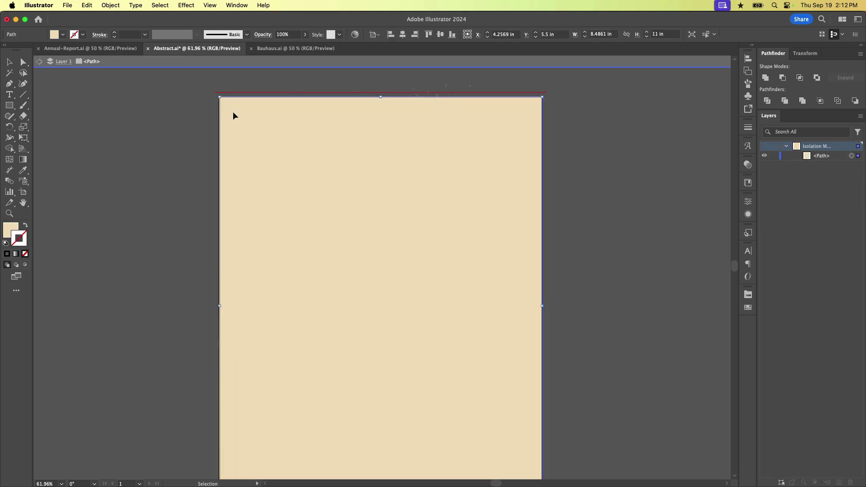
drag(220, 97, 214, 93)
scroll(344, 180, down, 3)
scroll(344, 180, right, 1)
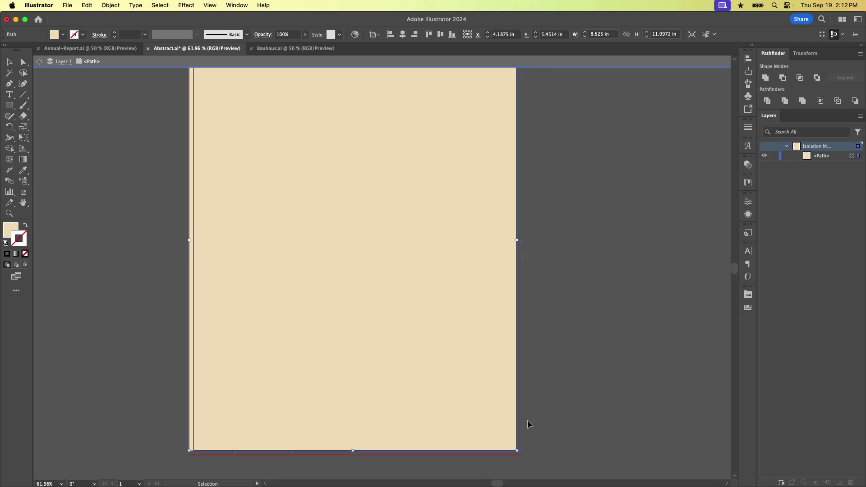
drag(519, 457, 522, 458)
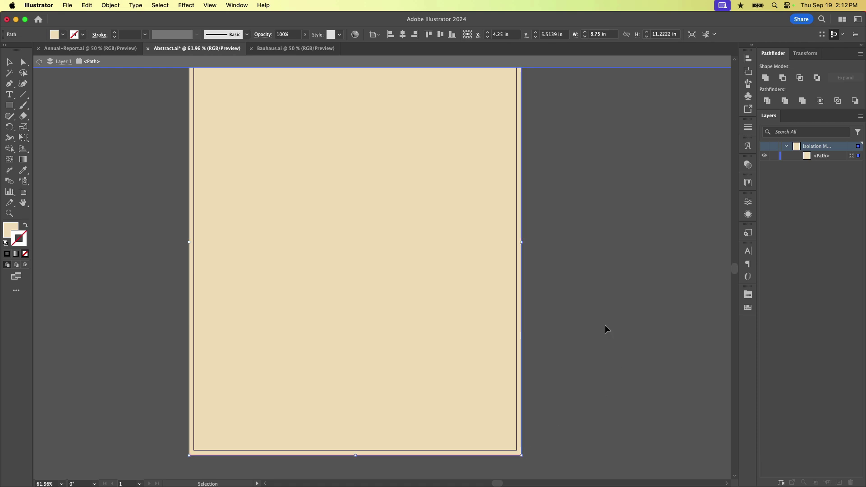
double_click(606, 329)
Widen the light-orange hill to the side bleeds and extend it down to the bottom bleed
scroll(596, 332, up, 2)
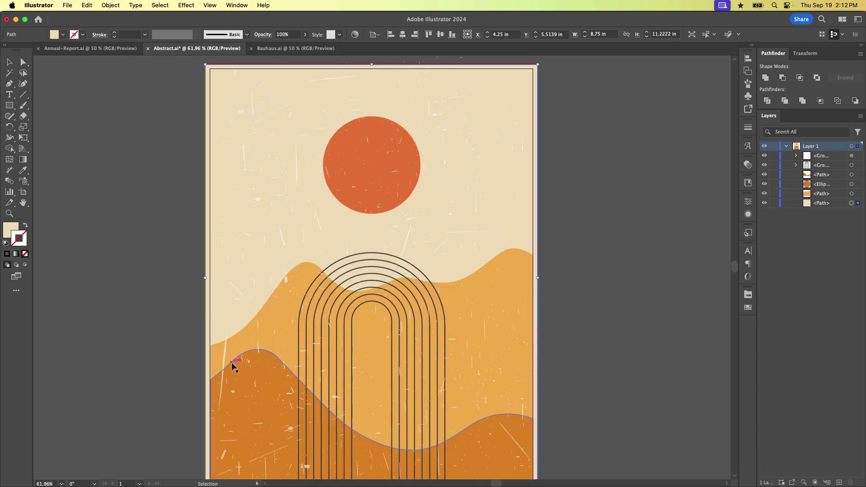
scroll(234, 354, down, 2)
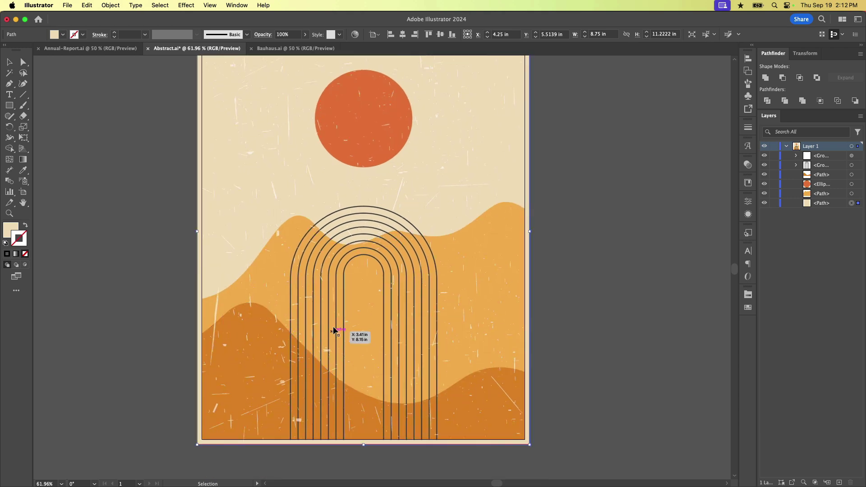
click(230, 303)
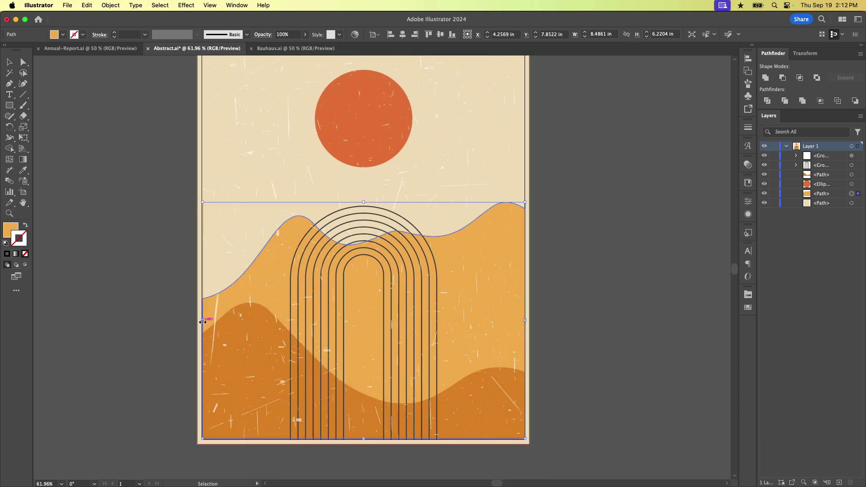
drag(203, 322, 199, 323)
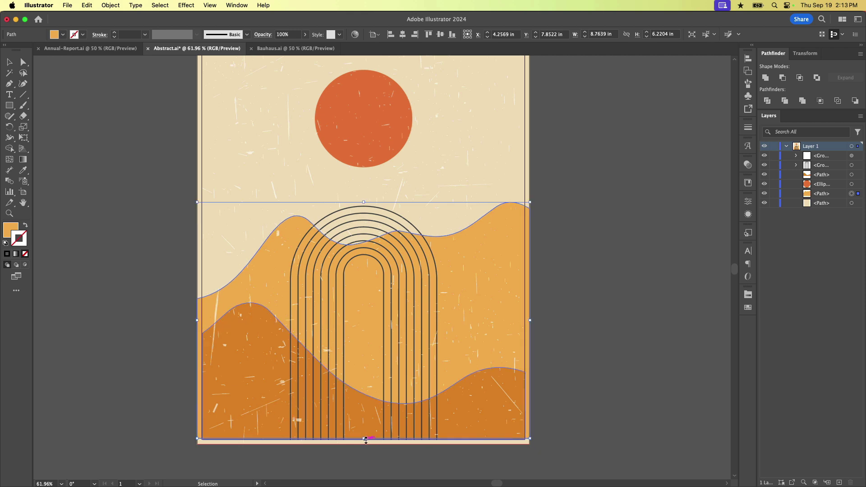
drag(366, 440, 366, 446)
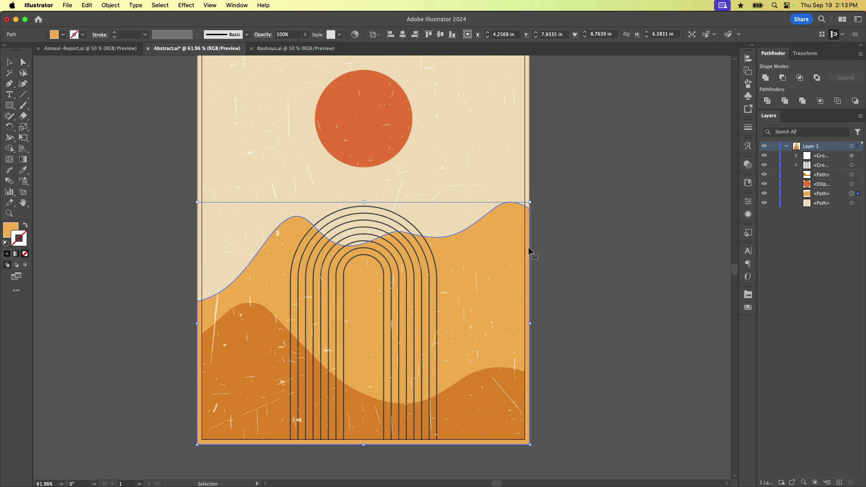
Widen the dark-orange hill to the side bleeds and stretch the arch group down to the bottom bleed
click(466, 396)
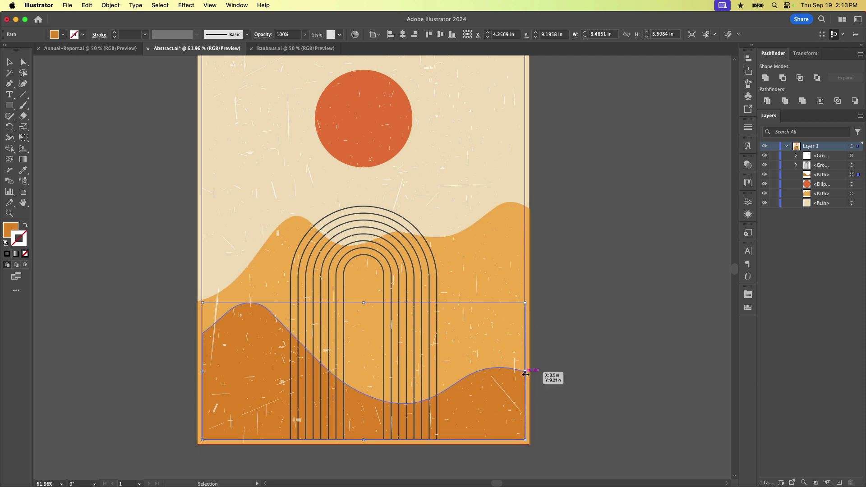
drag(526, 374, 530, 373)
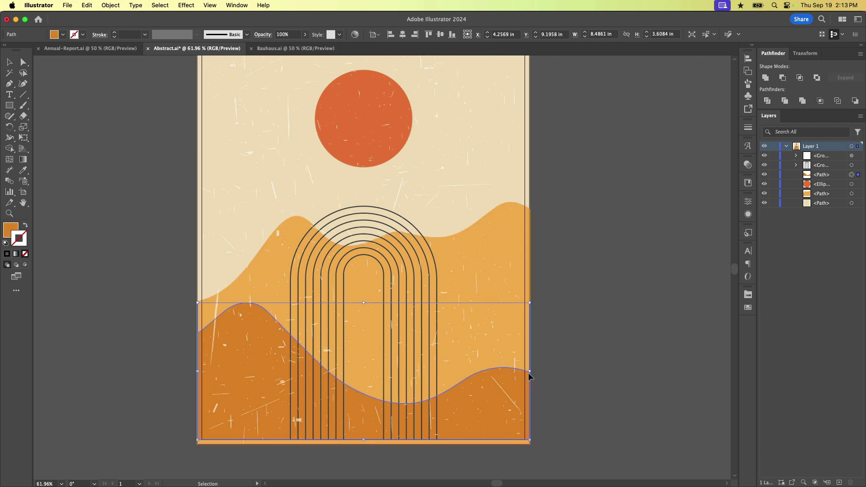
click(399, 453)
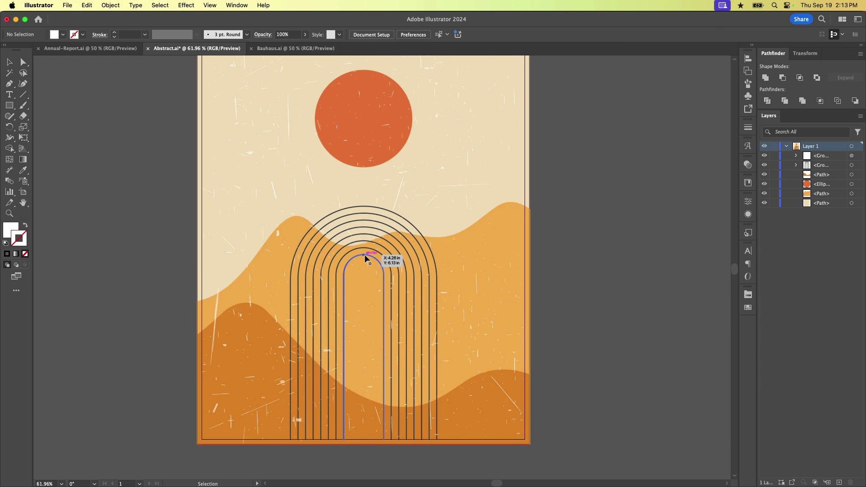
click(365, 256)
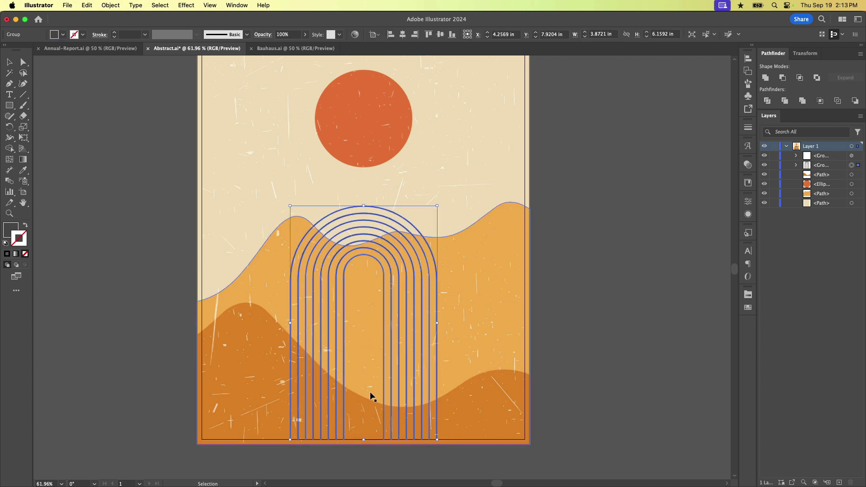
drag(364, 440, 365, 445)
scroll(473, 188, up, 3)
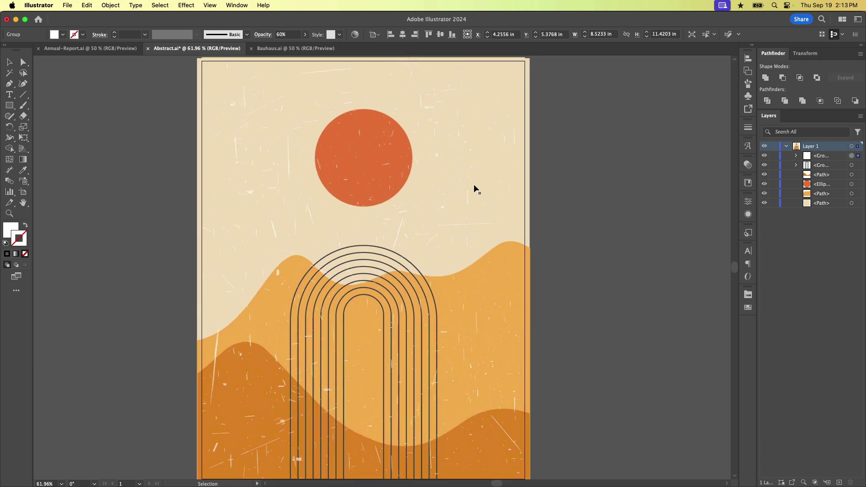
Enlarge the scratch texture group out to the bleed, making it 8.7693 × 11.7499 in
click(474, 187)
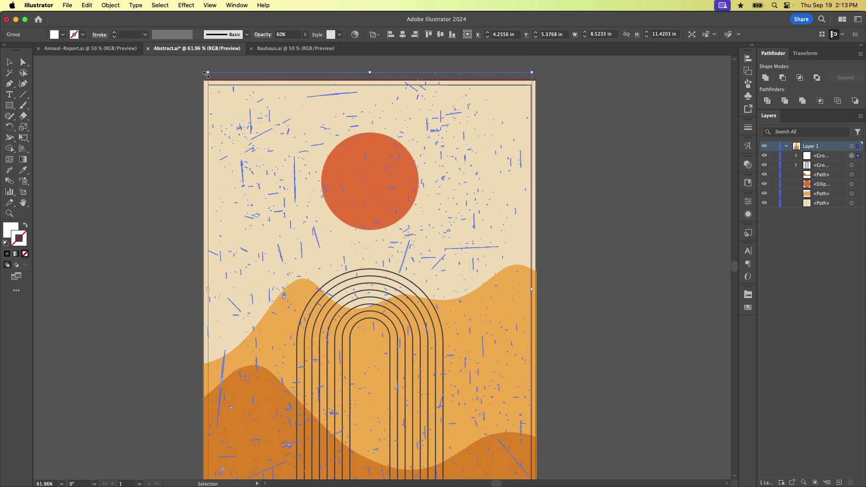
drag(206, 73, 201, 66)
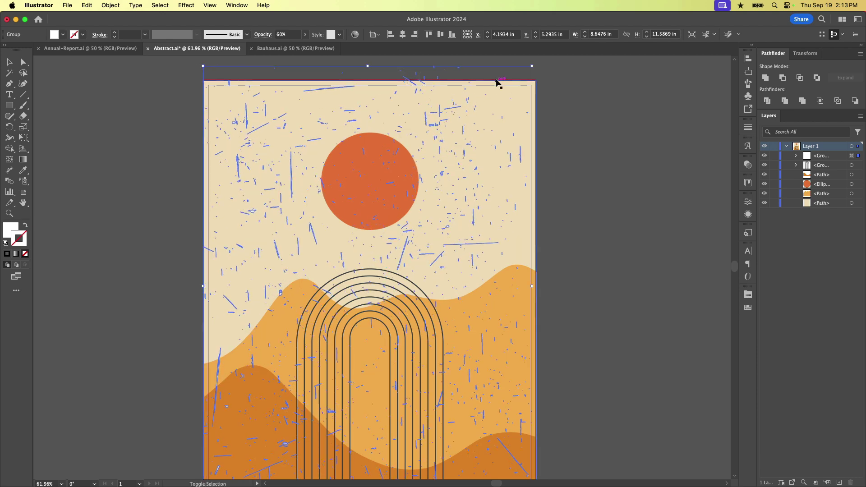
drag(535, 68, 529, 123)
scroll(529, 123, down, 5)
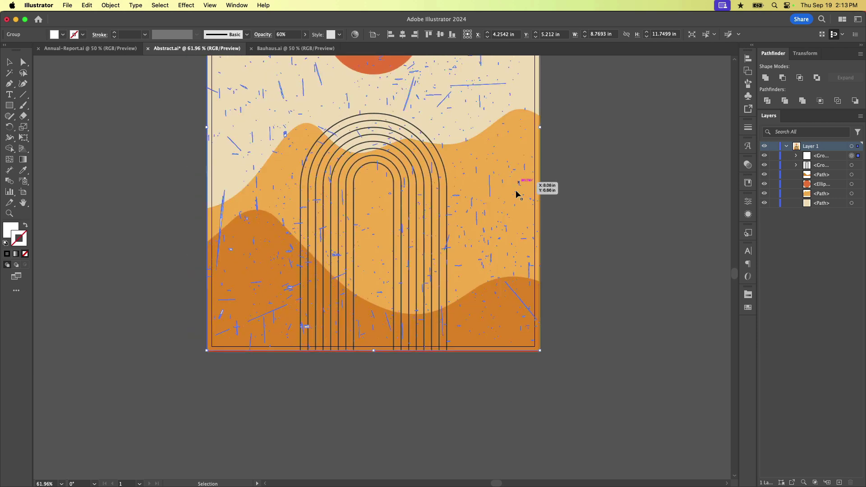
drag(527, 98, 528, 98)
key(super+0)
click(563, 125)
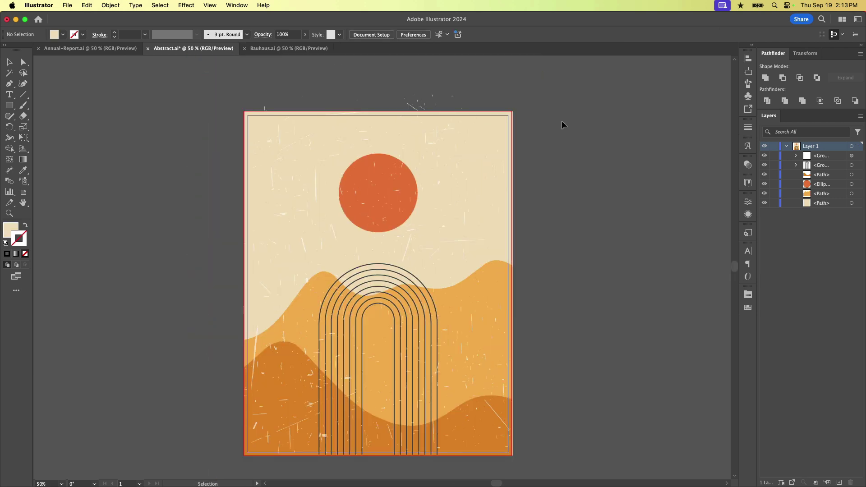
scroll(560, 141, down, 1)
scroll(559, 141, right, 1)
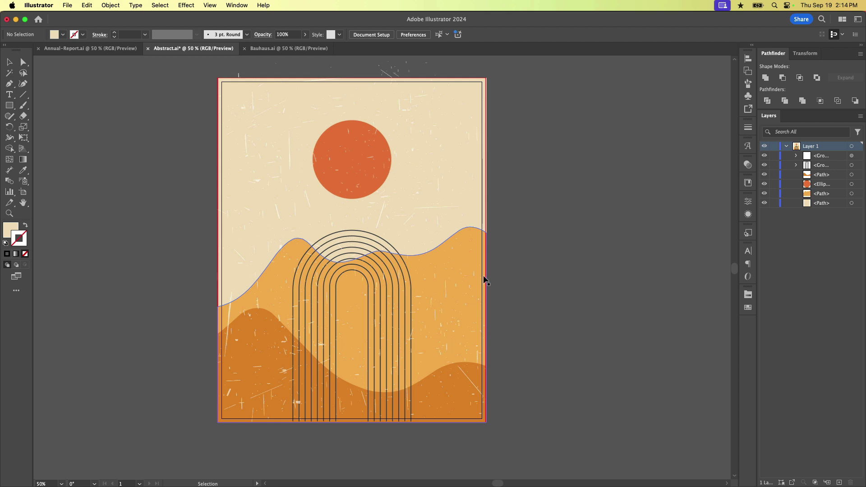
Switch to the Annual-Report.ai poster and select its large yellow blob
click(99, 49)
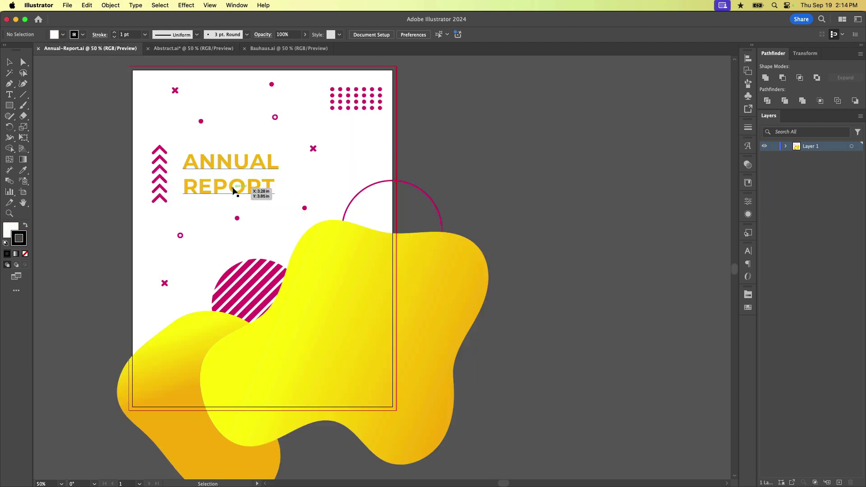
scroll(234, 191, left, 5)
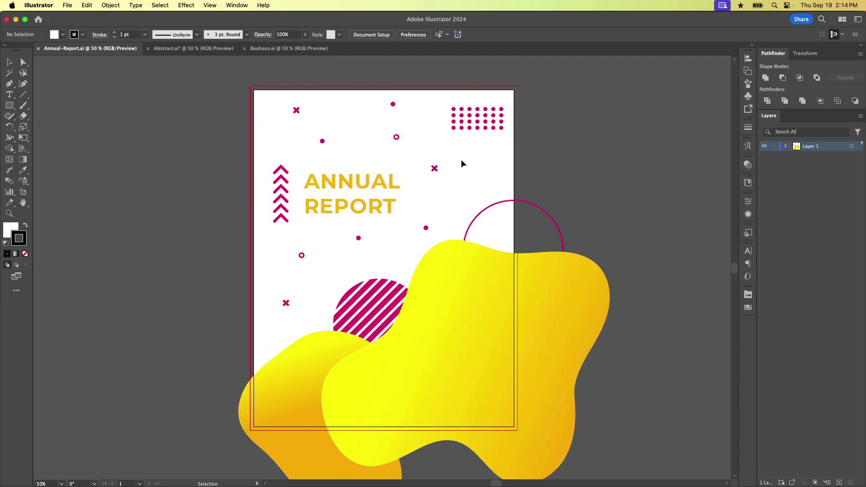
click(457, 265)
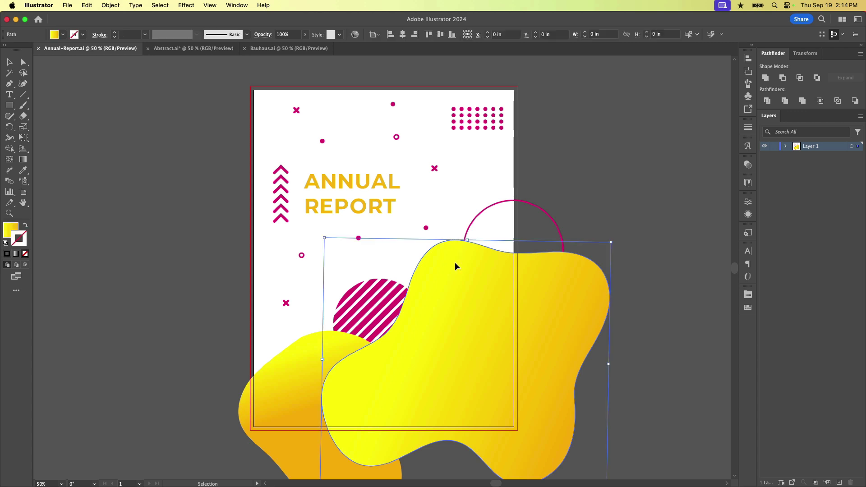
scroll(479, 358, down, 3)
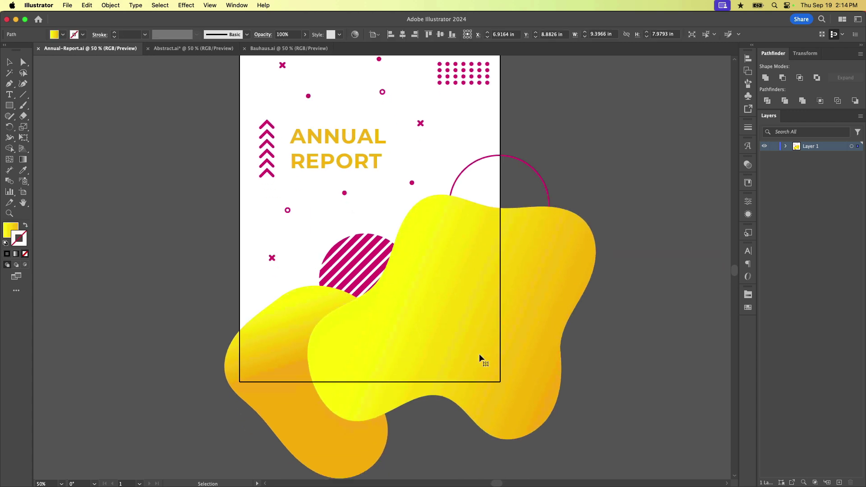
Move the lower-left orange blob up and right, inspect its left edge, then undo the move
click(259, 351)
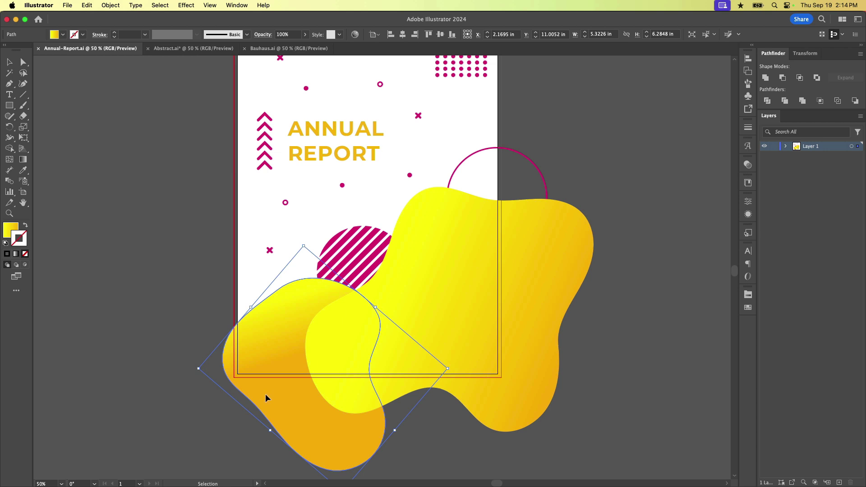
drag(266, 397, 281, 381)
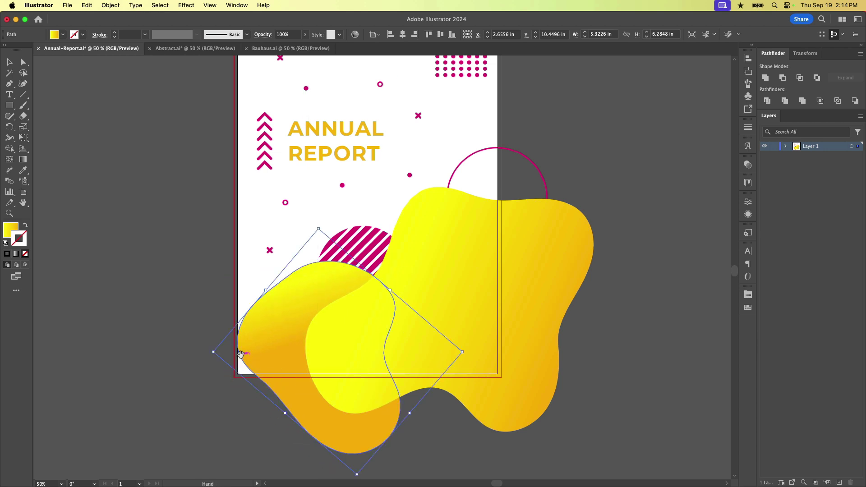
key(space)
drag(236, 346, 370, 396)
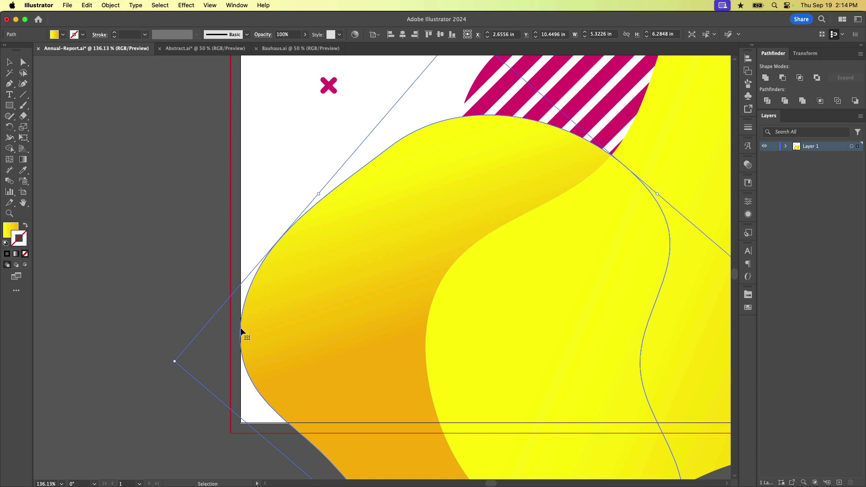
key(super+z)
key(super+z)
key(super+z)
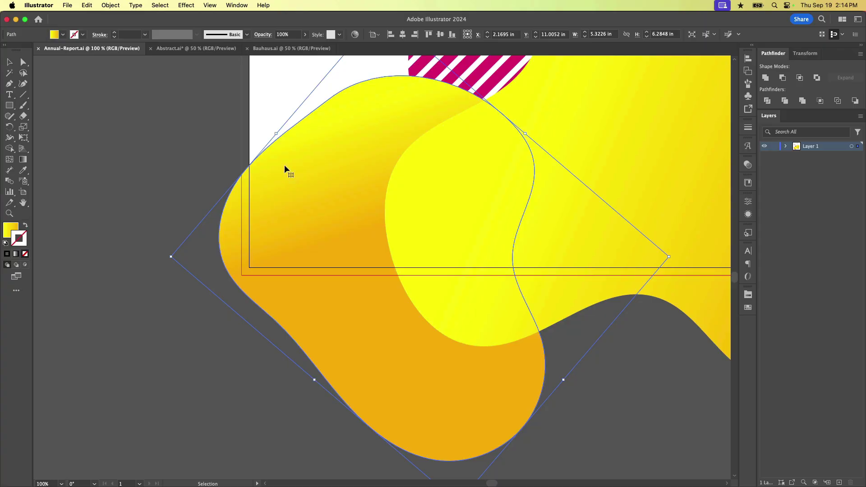
key(super+minus)
key(a)
key(v)
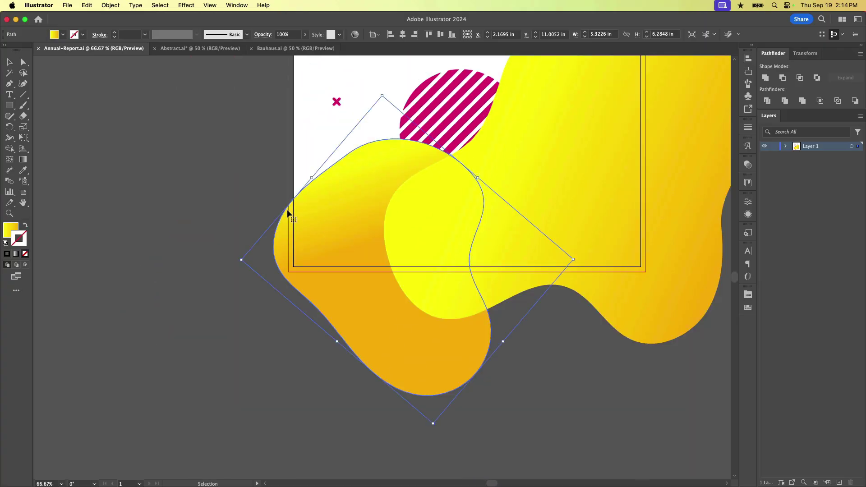